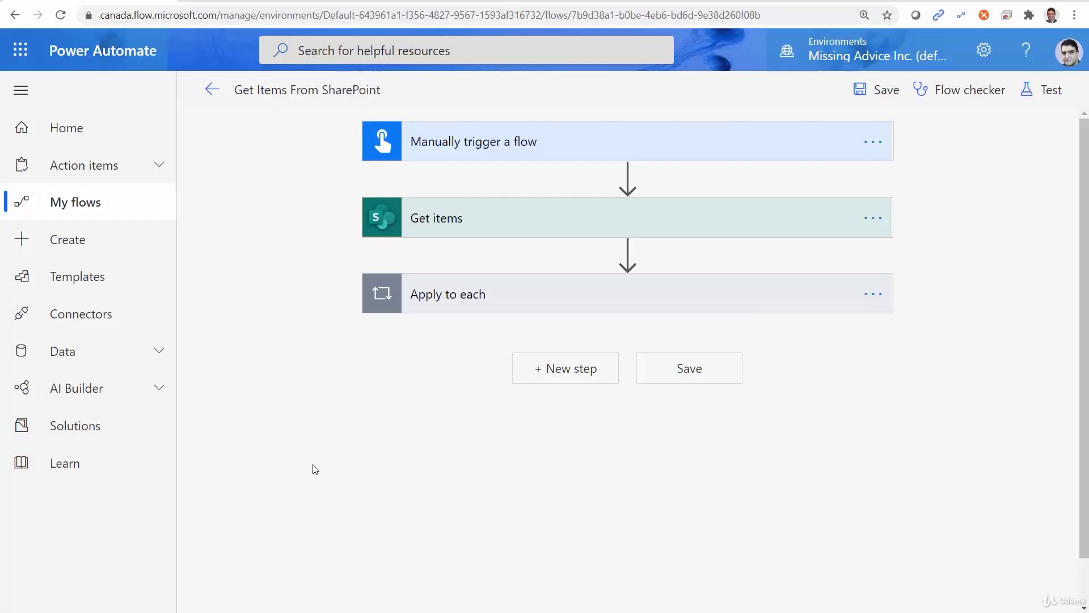
- Clear the Get items Filter Query and set its Order By to Title
left_click(491, 225)
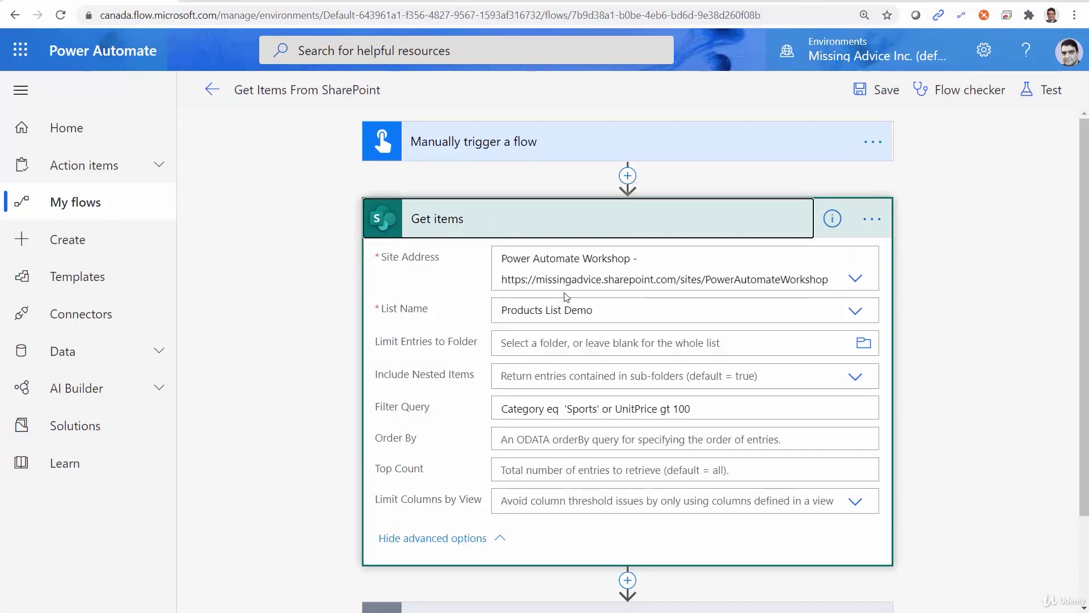
left_click(714, 410)
key("ctrl+a")
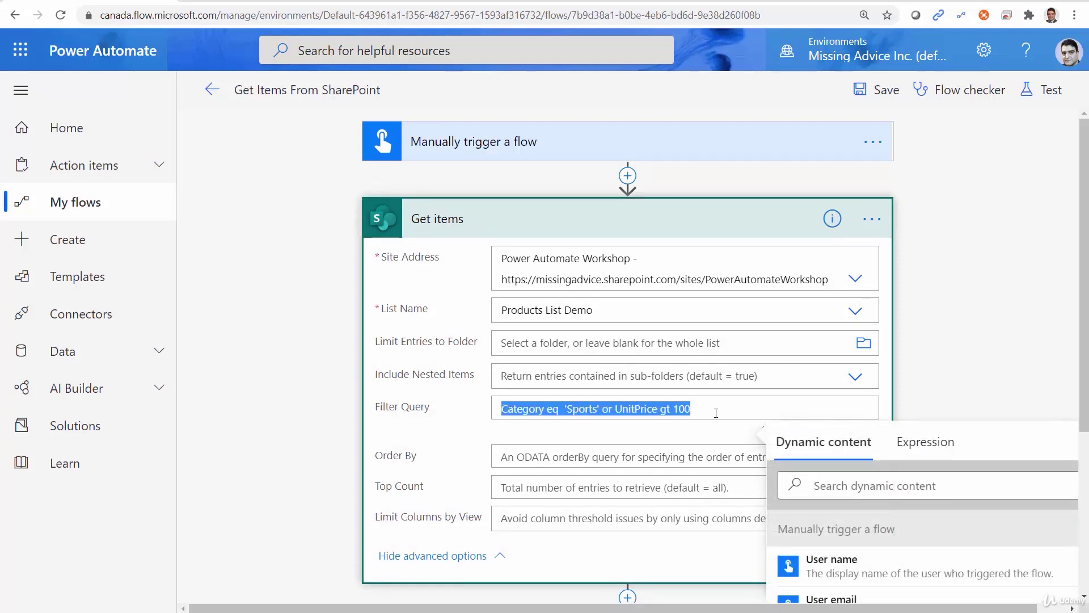
key("BackSpace")
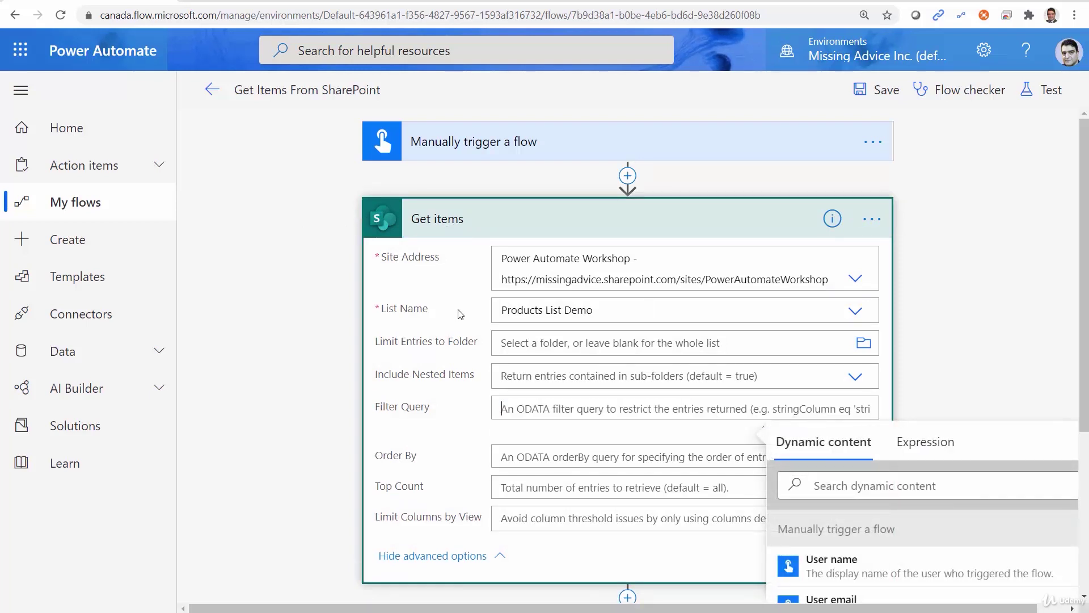
left_click(461, 331)
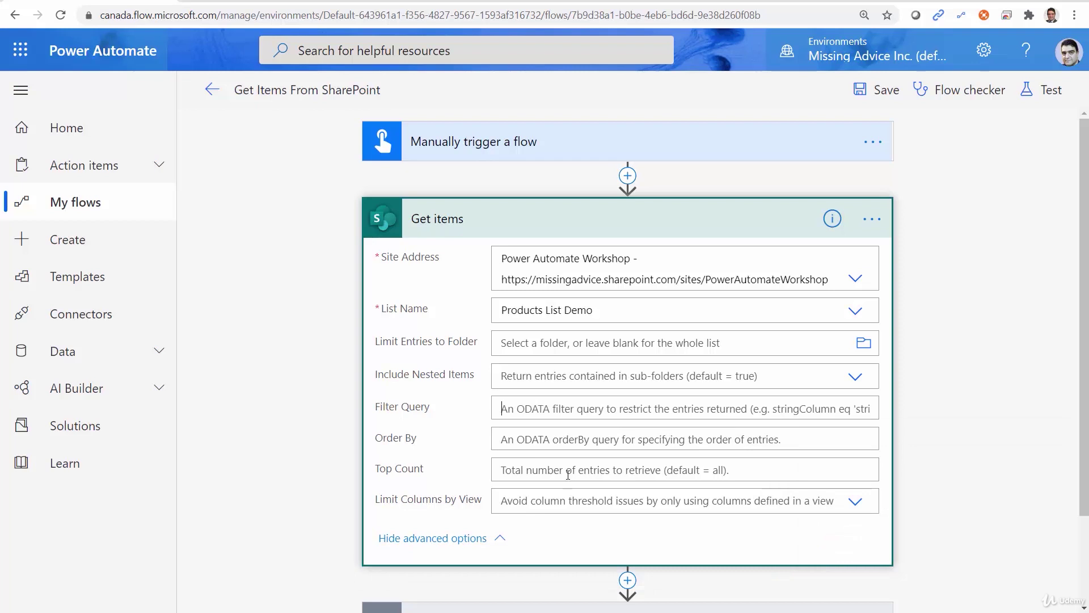
left_click(521, 442)
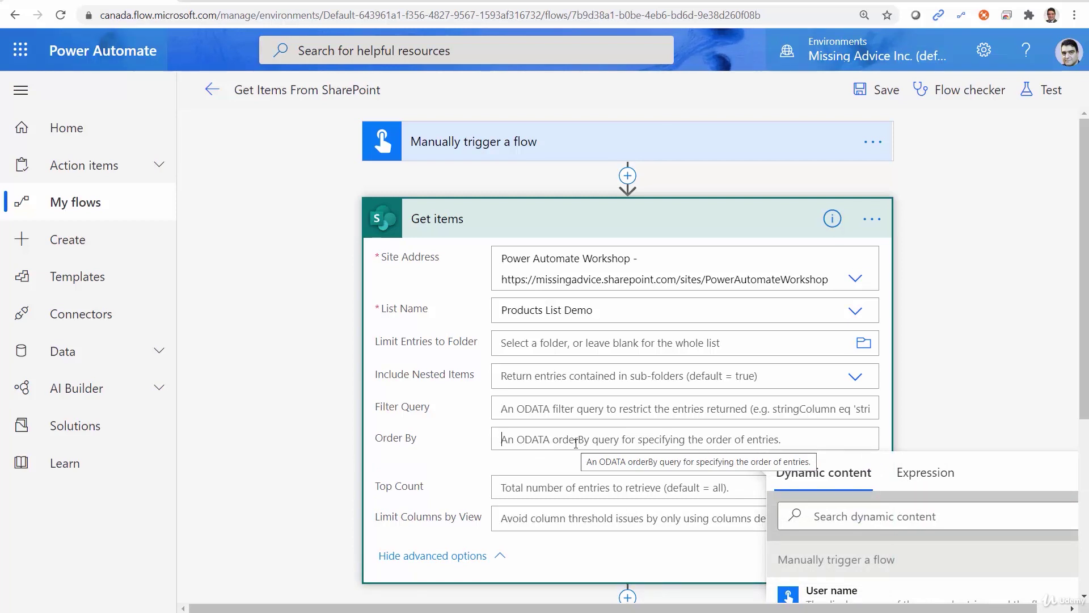
type("Title")
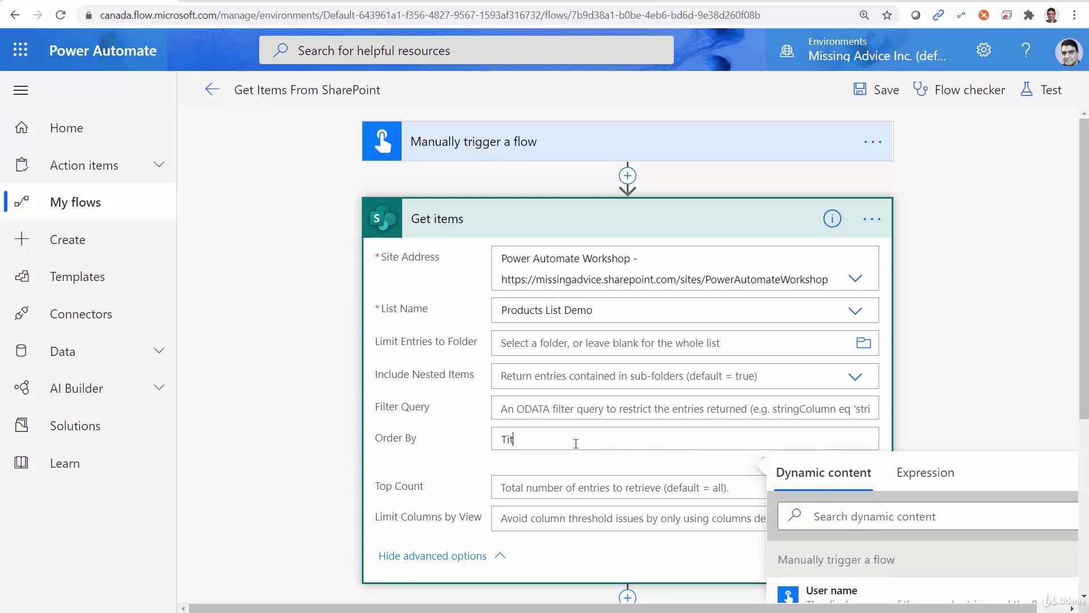
- Save the flow, run a manual test, and move to the mail inbox
left_click(886, 90)
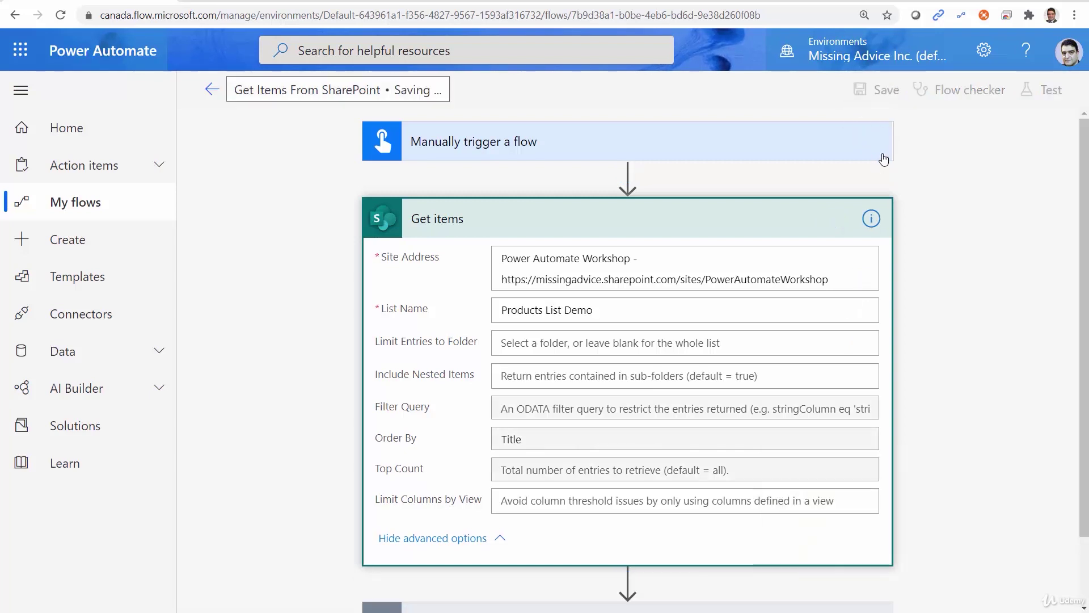
left_click(1056, 90)
left_click(812, 132)
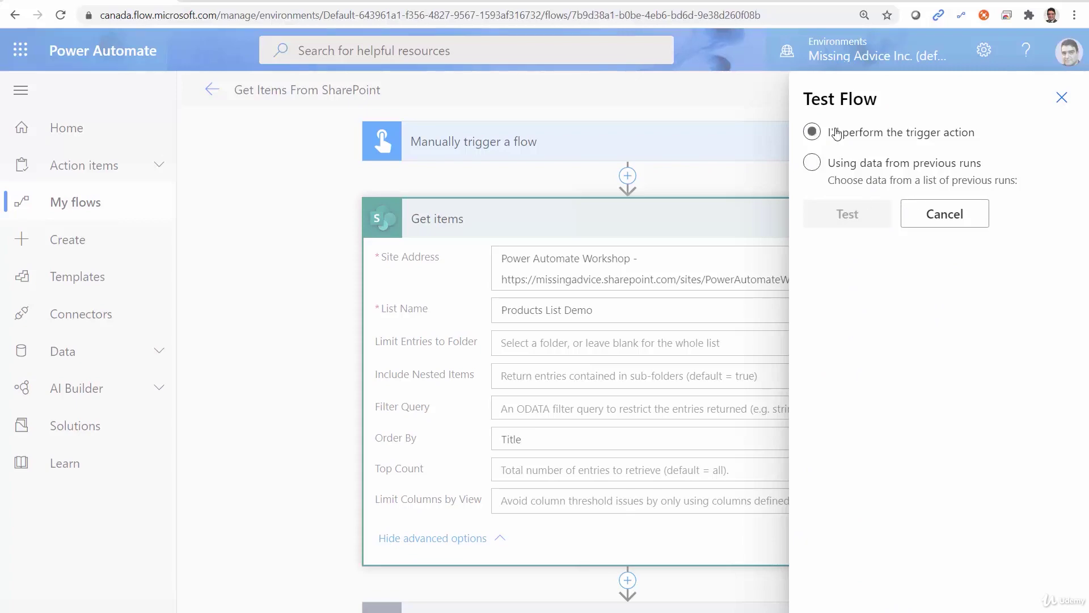
left_click(850, 211)
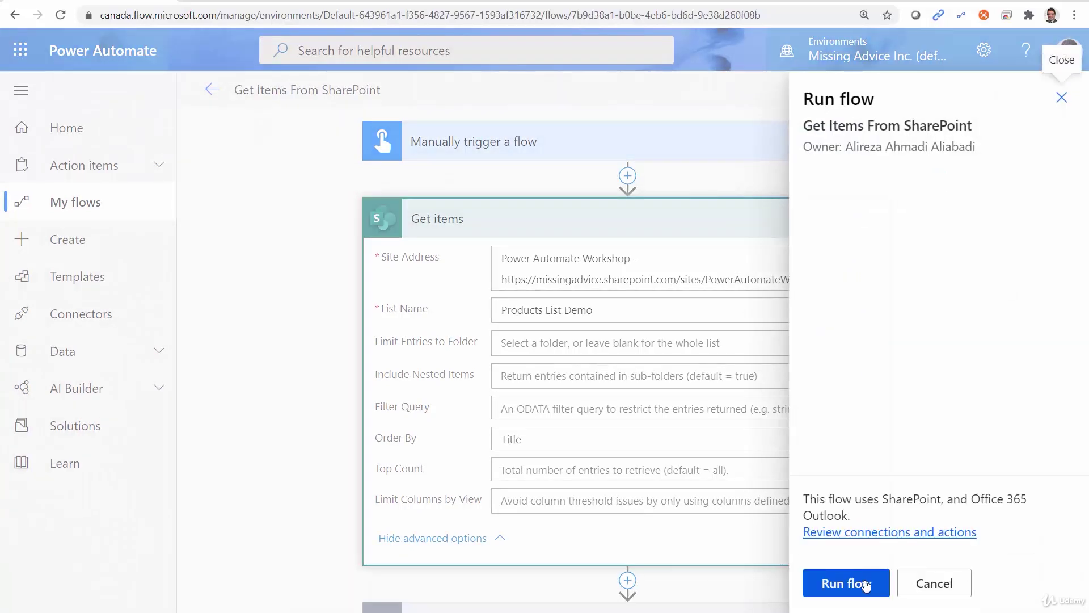
left_click(865, 584)
left_click(867, 584)
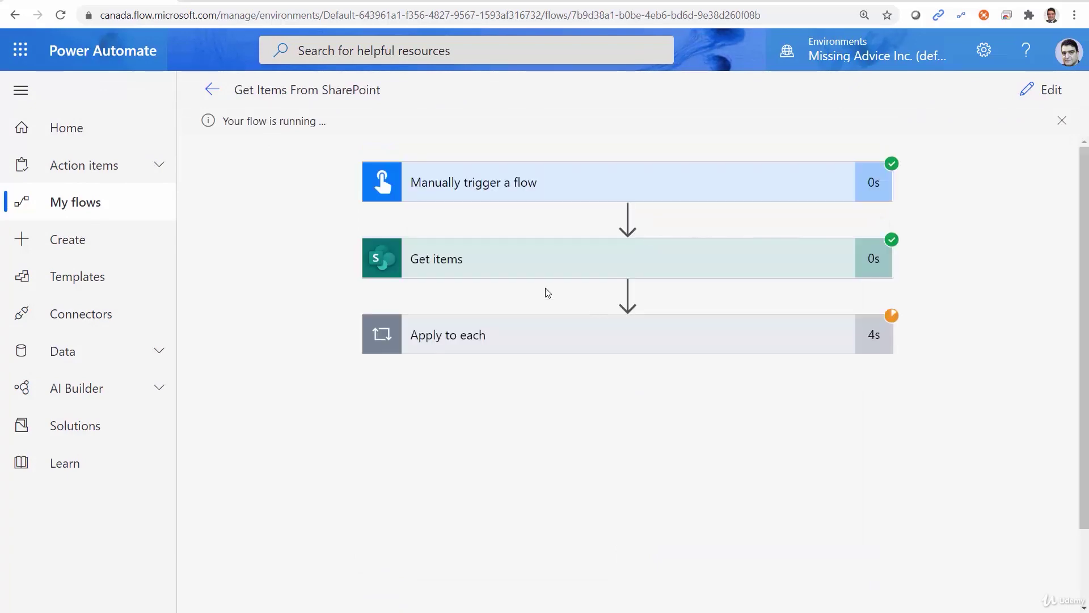
left_click(242, 1)
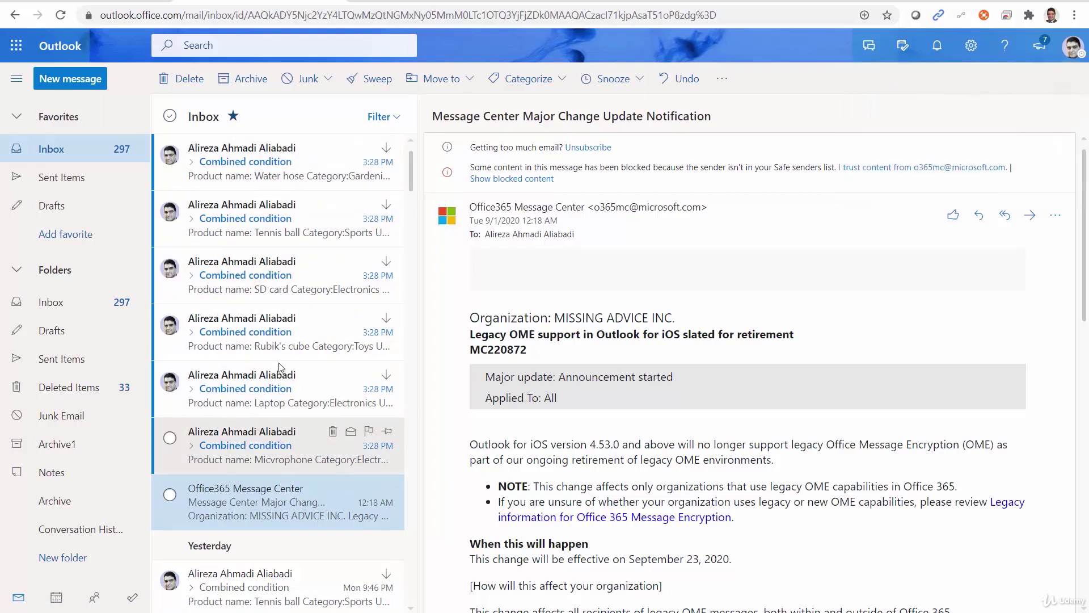
- Read the six result emails in order: Micvrophone, Laptop, Rubik's cube, SD card, Tennis ball, Water hose
left_click(304, 464)
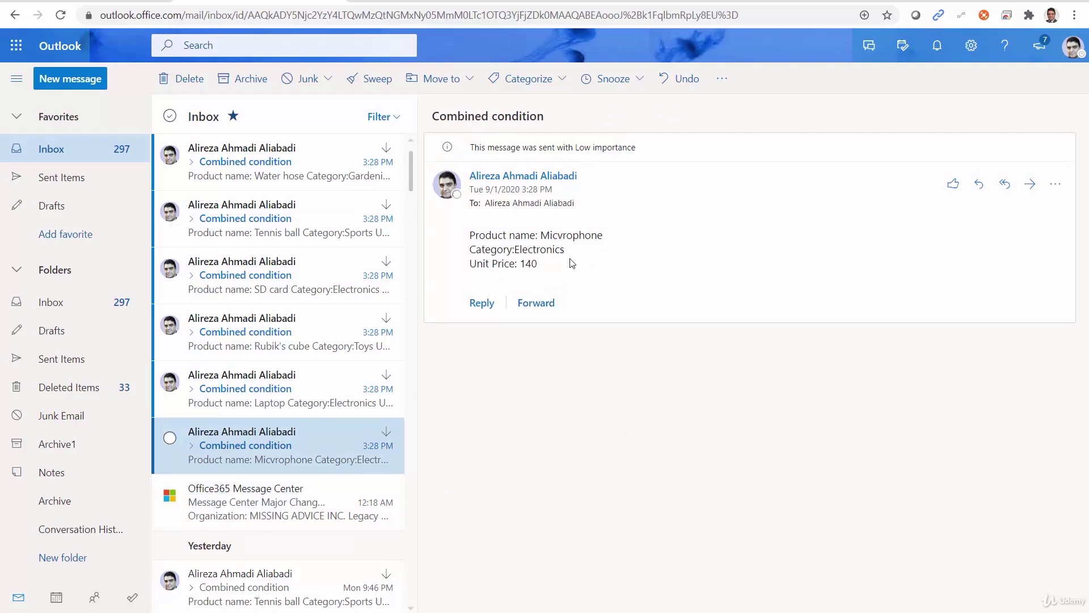
left_click(270, 387)
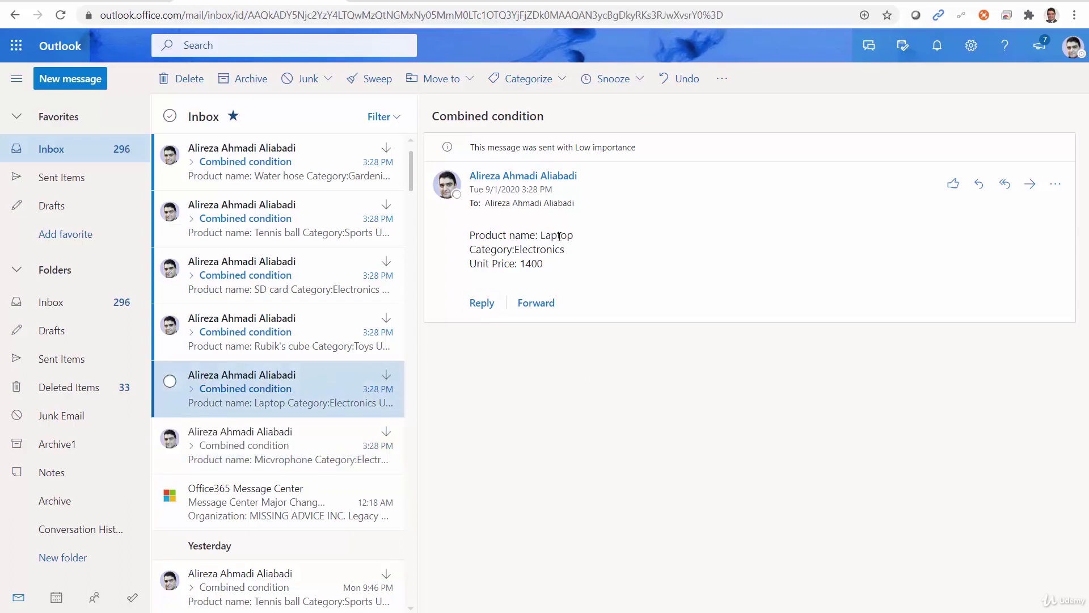
left_click(302, 326)
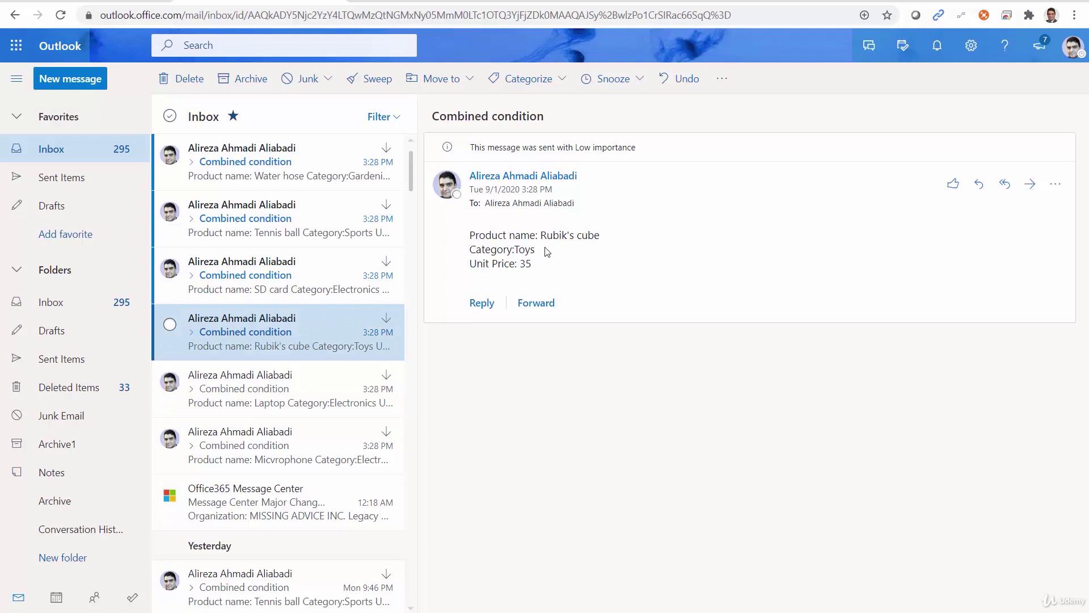
left_click(311, 287)
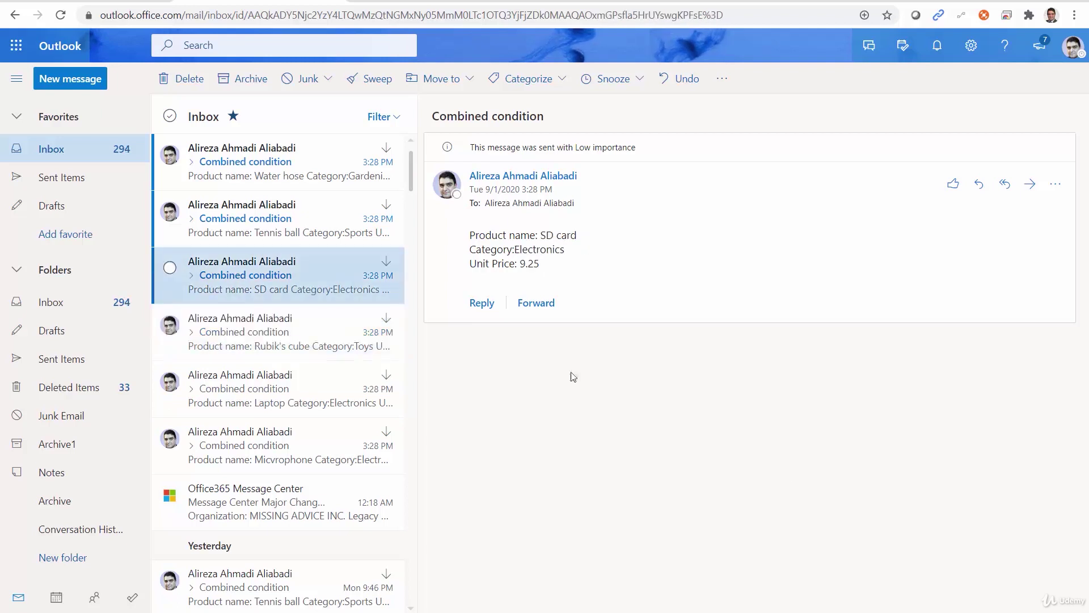
left_click(303, 236)
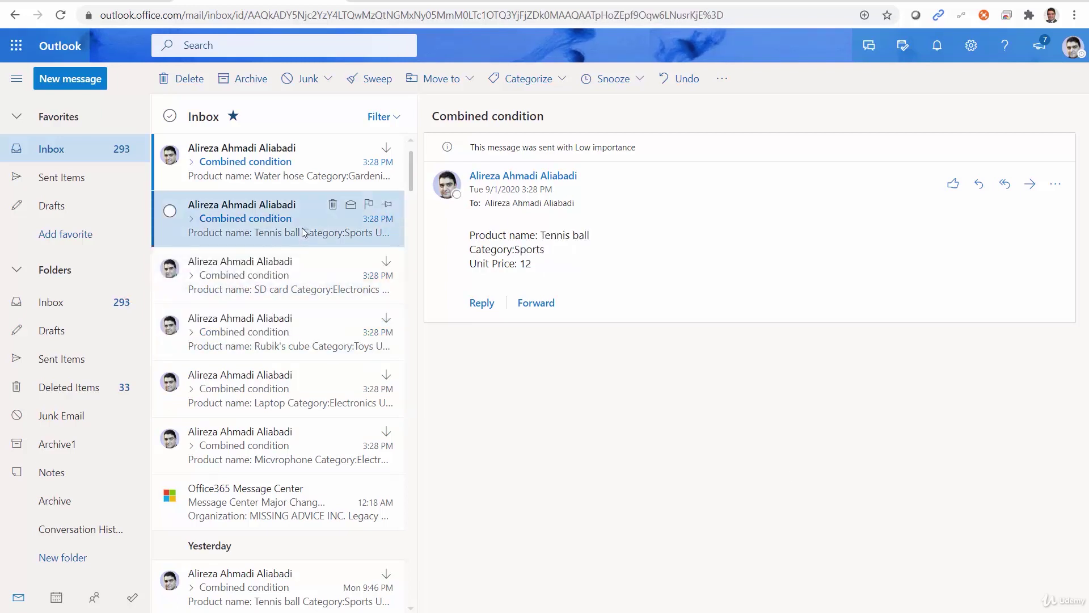
left_click(290, 178)
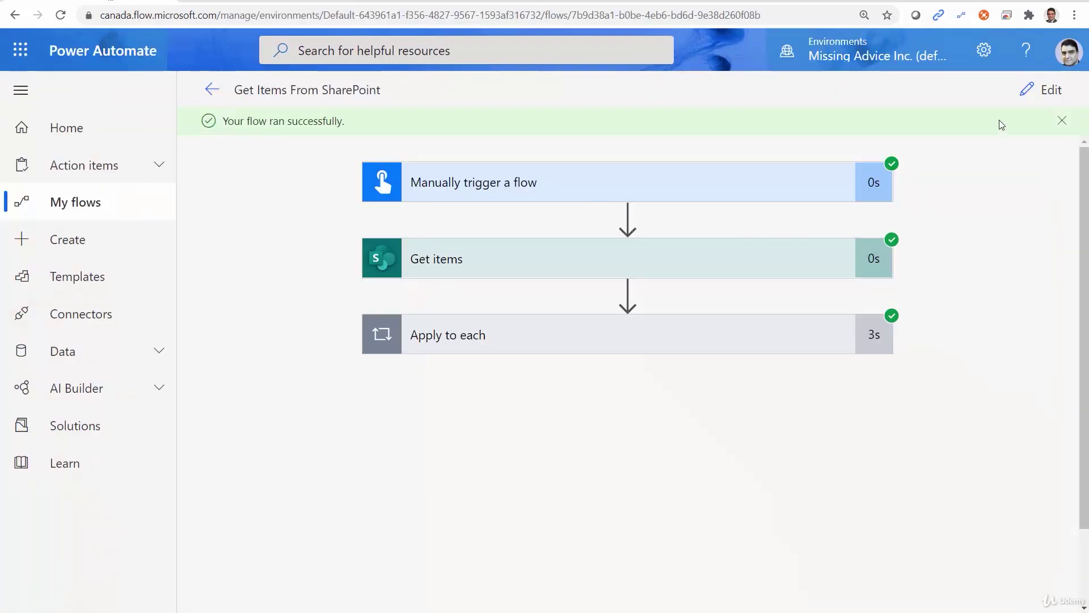
- Change the Get items Order By value from Title to UnitPrice
left_click(1049, 89)
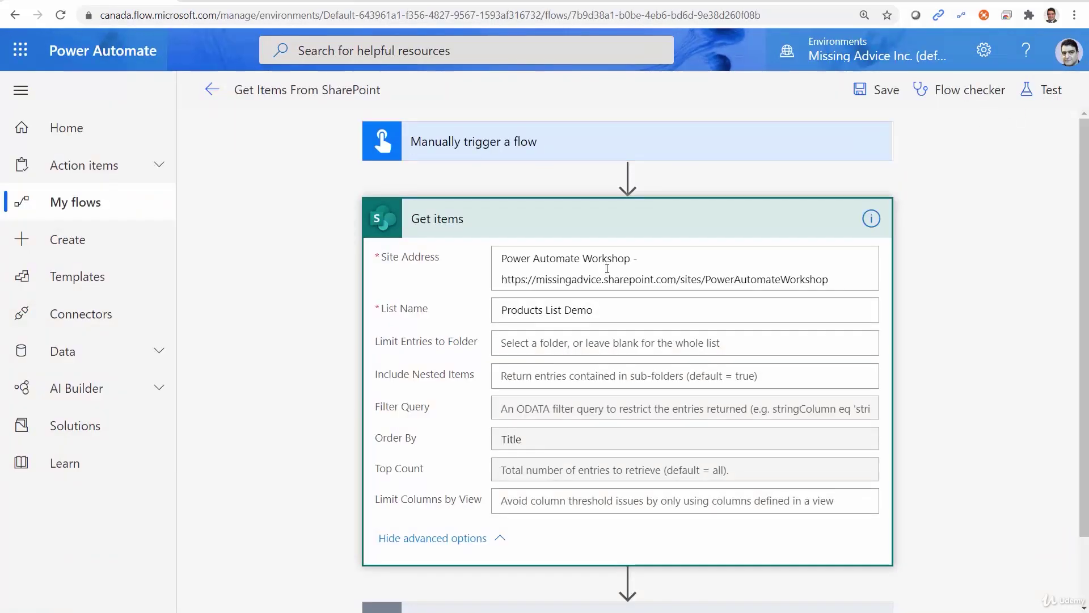
left_click(528, 440)
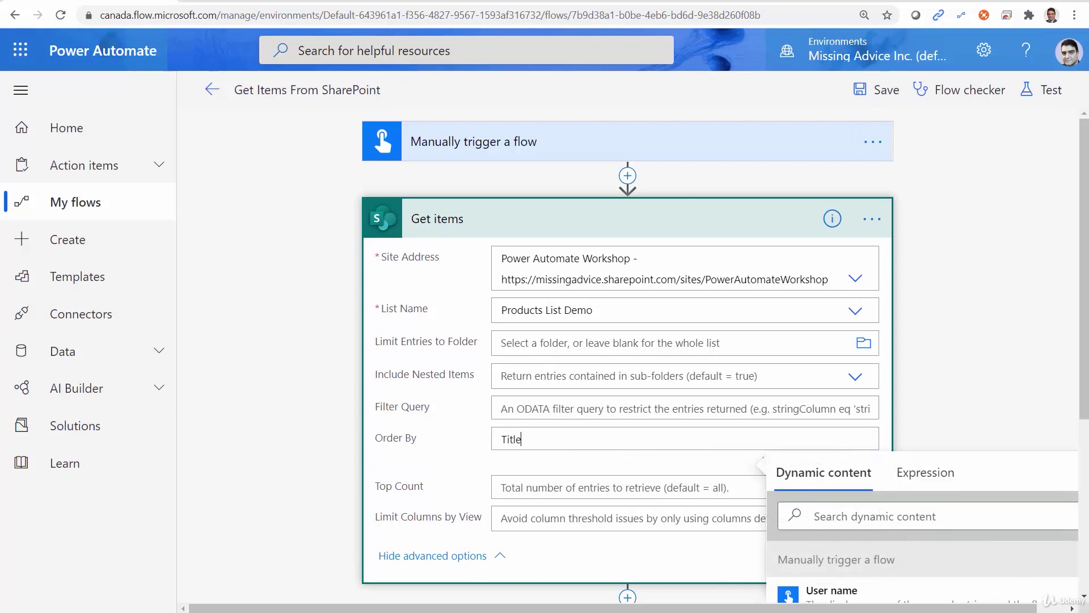
key("ctrl+a")
type("Unit Price")
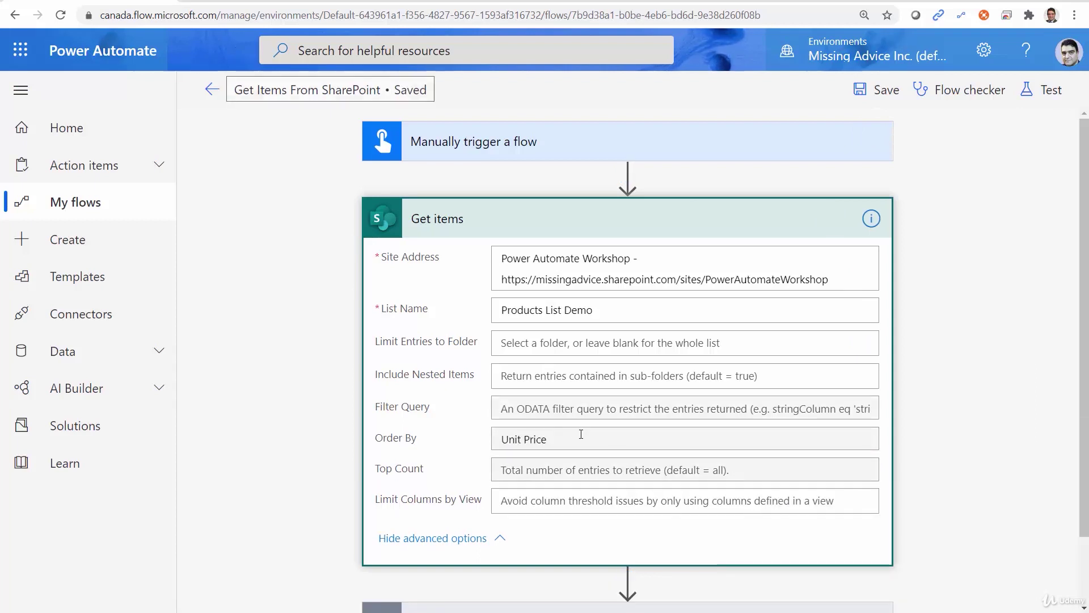
left_click(547, 442)
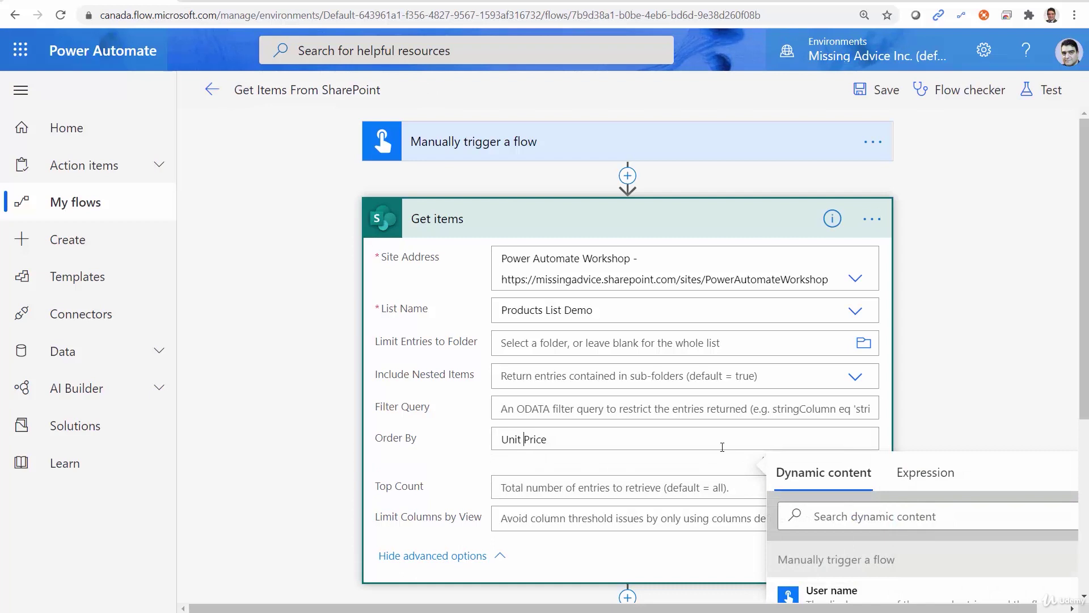
key("BackSpace")
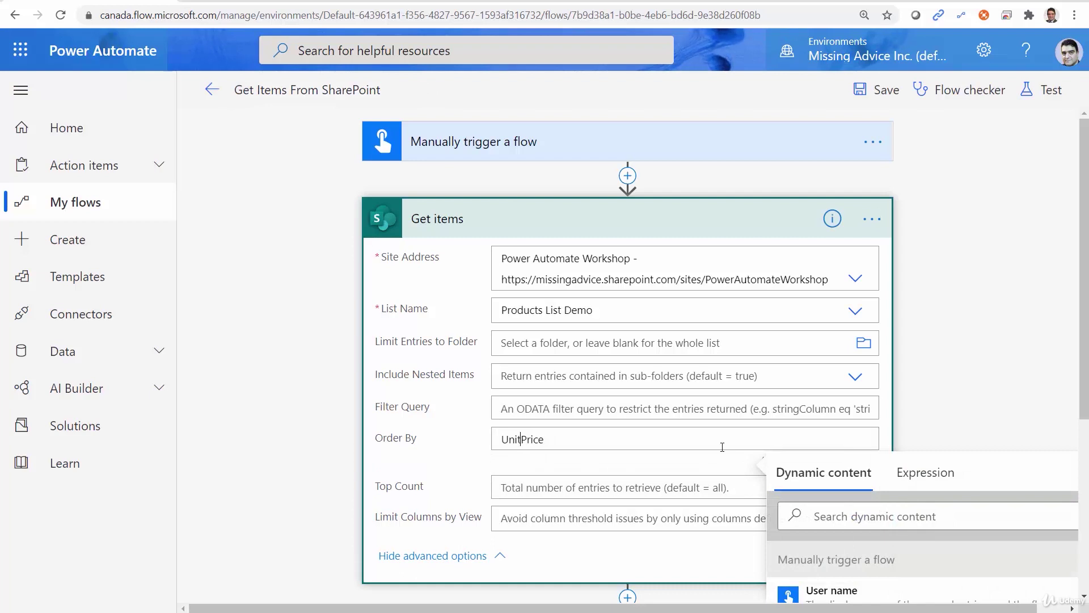
- Save the flow and run a manual test of it
left_click(886, 91)
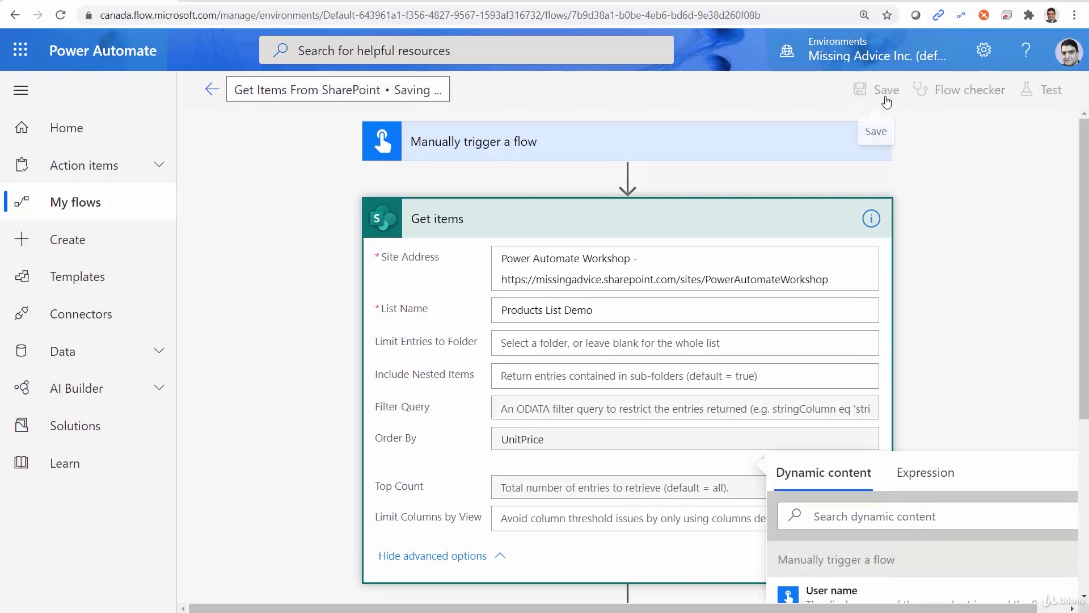
left_click(1054, 91)
left_click(854, 215)
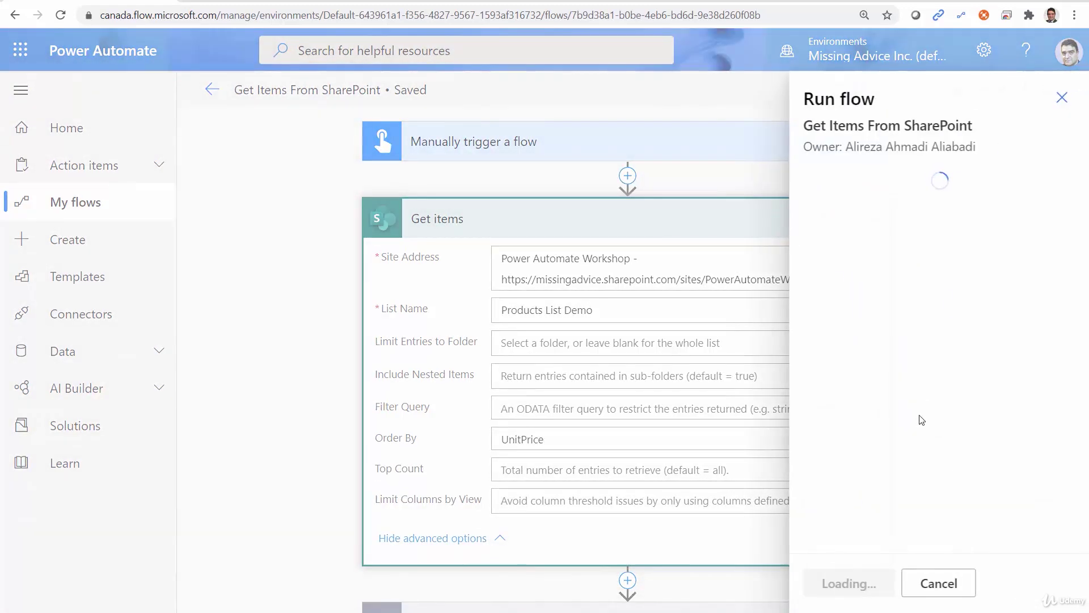
left_click(845, 587)
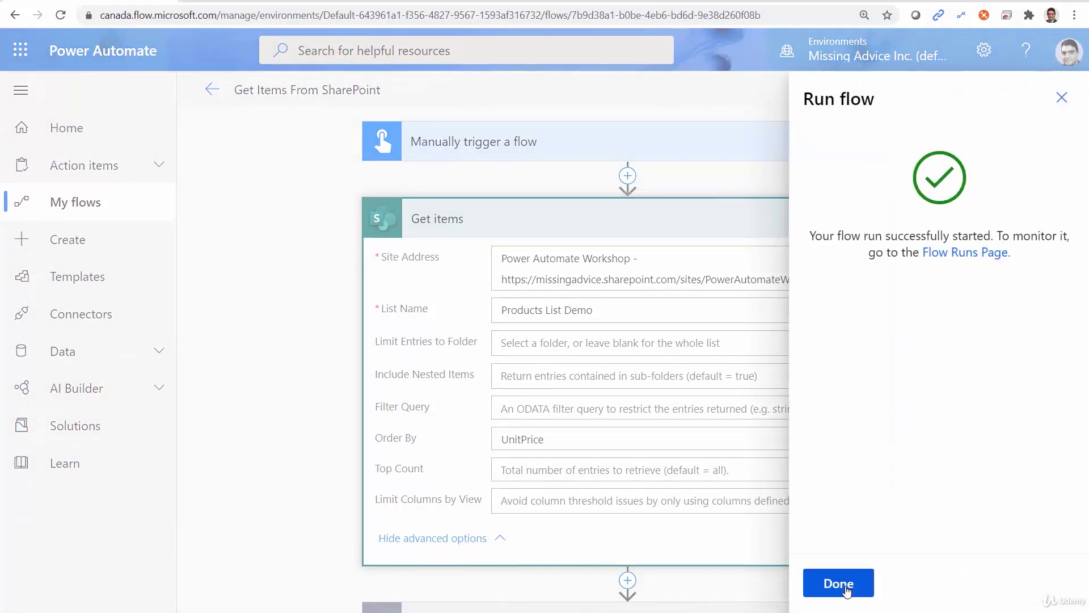
left_click(845, 586)
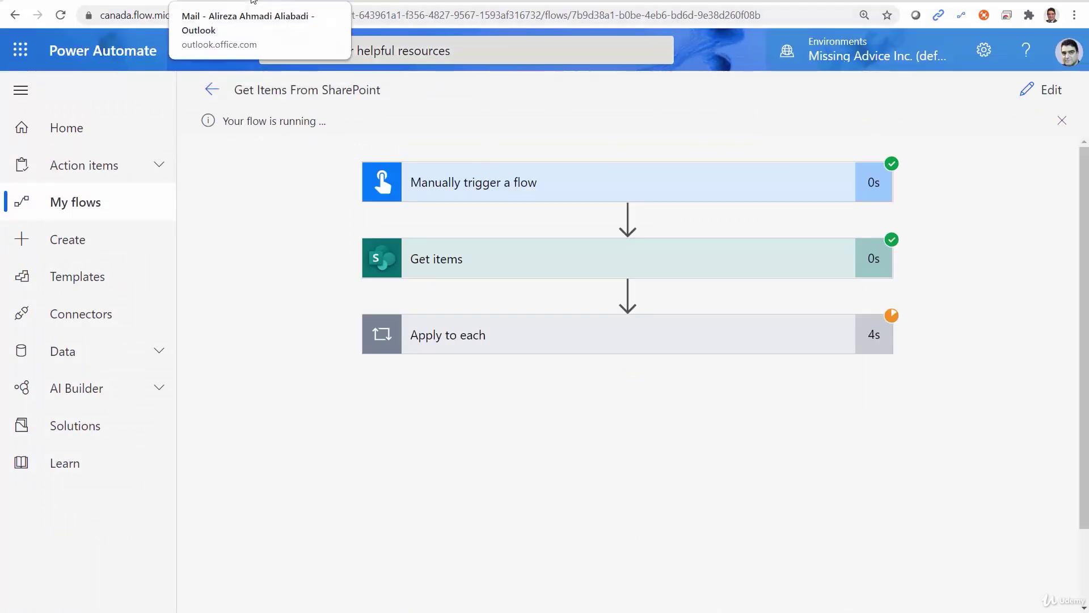
- Confirm the new emails ascend in price: SD card, Tennis ball, Rubik's cube, Water hose, Micvrophone, Laptop
left_click(253, 1)
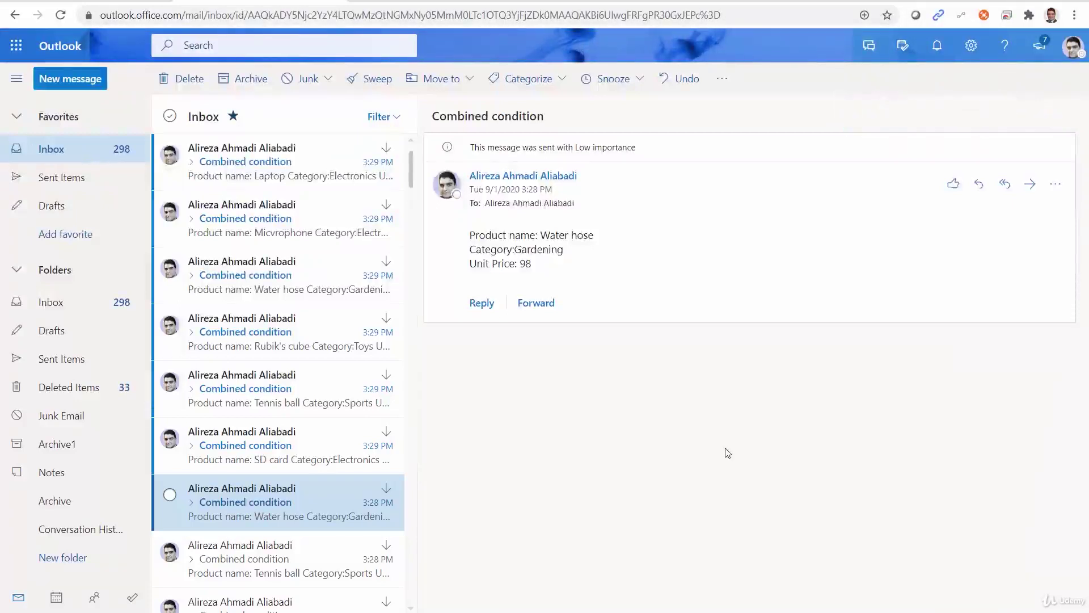
left_click(289, 468)
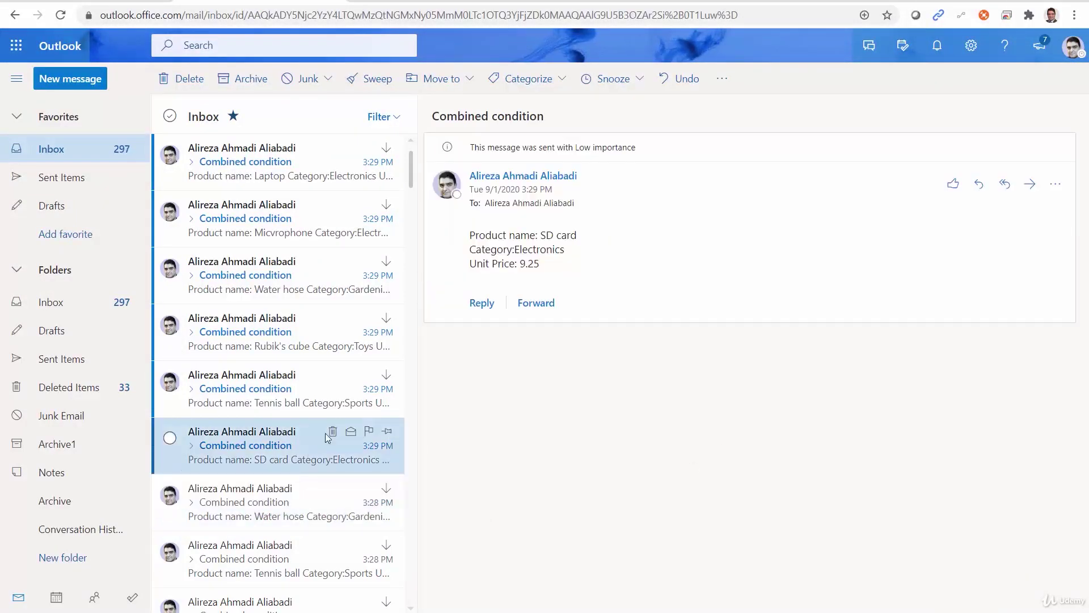
left_click(295, 400)
left_click(342, 337)
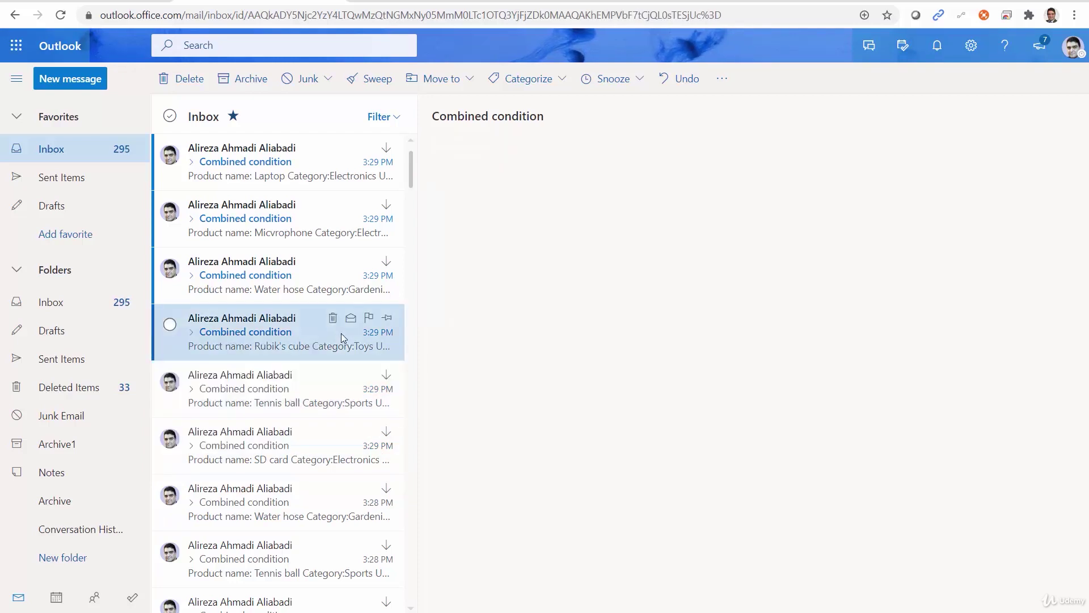
left_click(292, 287)
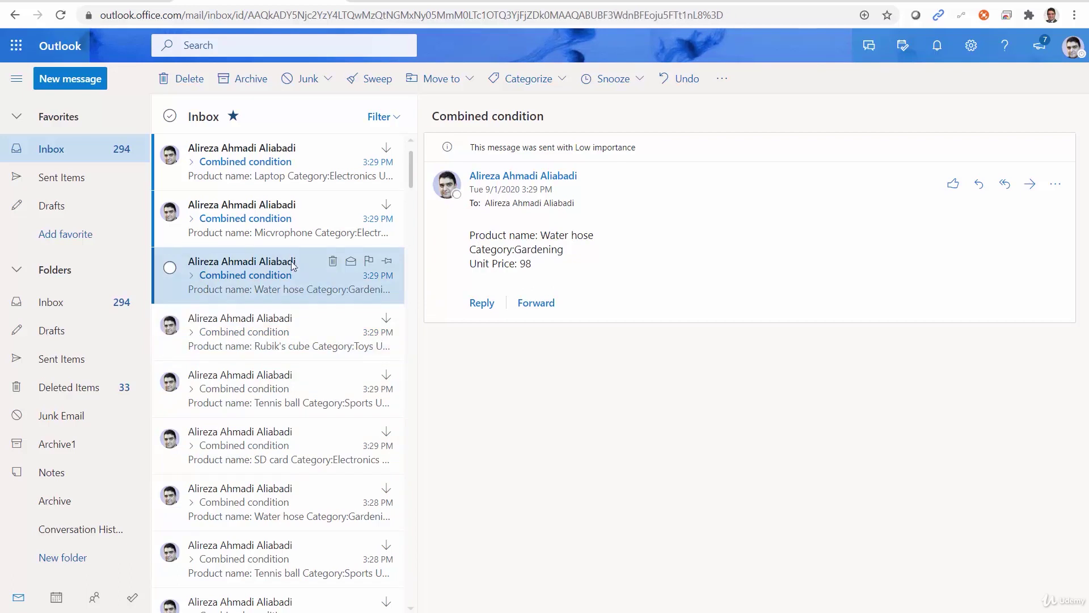
left_click(295, 235)
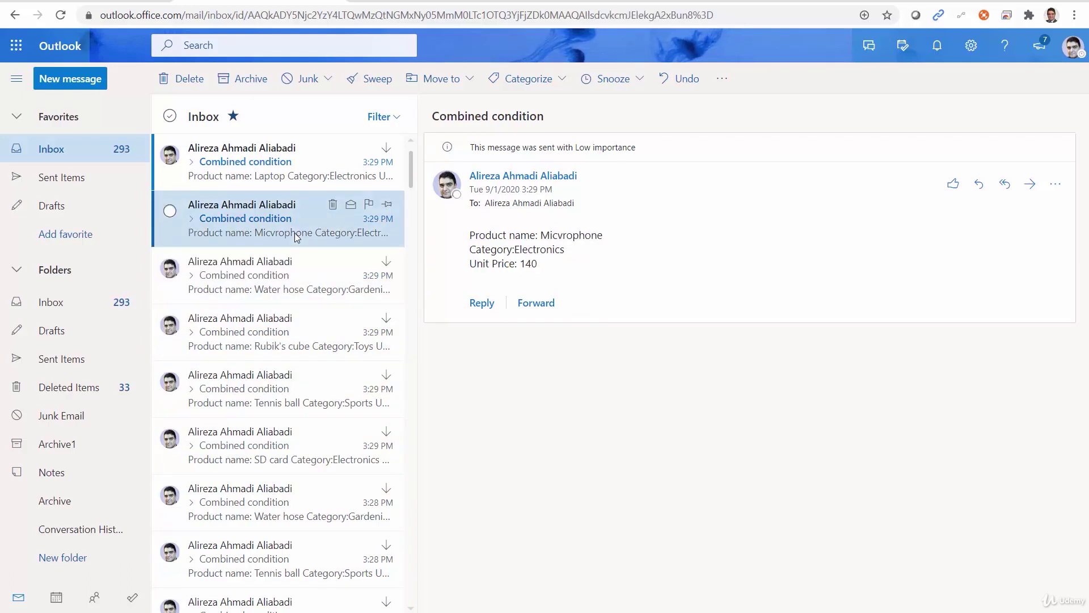
left_click(297, 177)
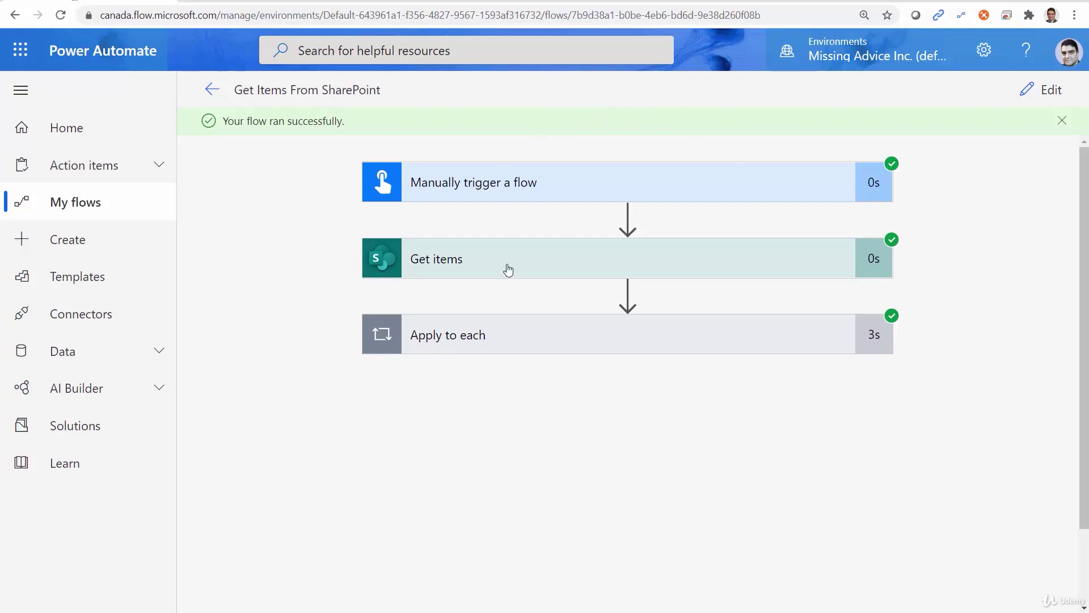
- Append ' desc' to the Get items Order By so it reads 'UnitPrice desc', then save
left_click(1036, 91)
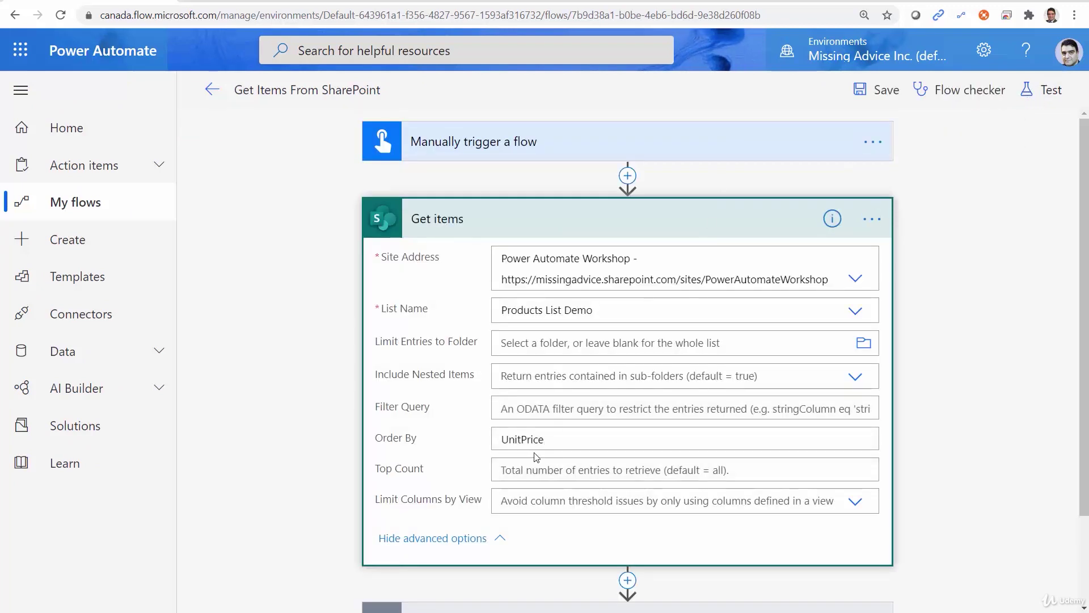
left_click(579, 447)
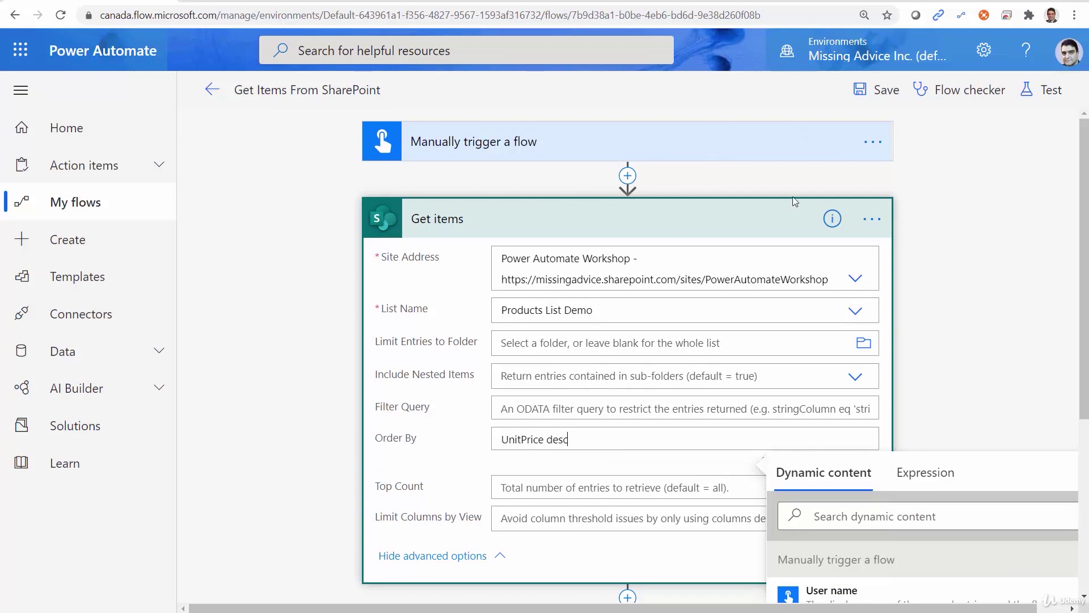
left_click(873, 89)
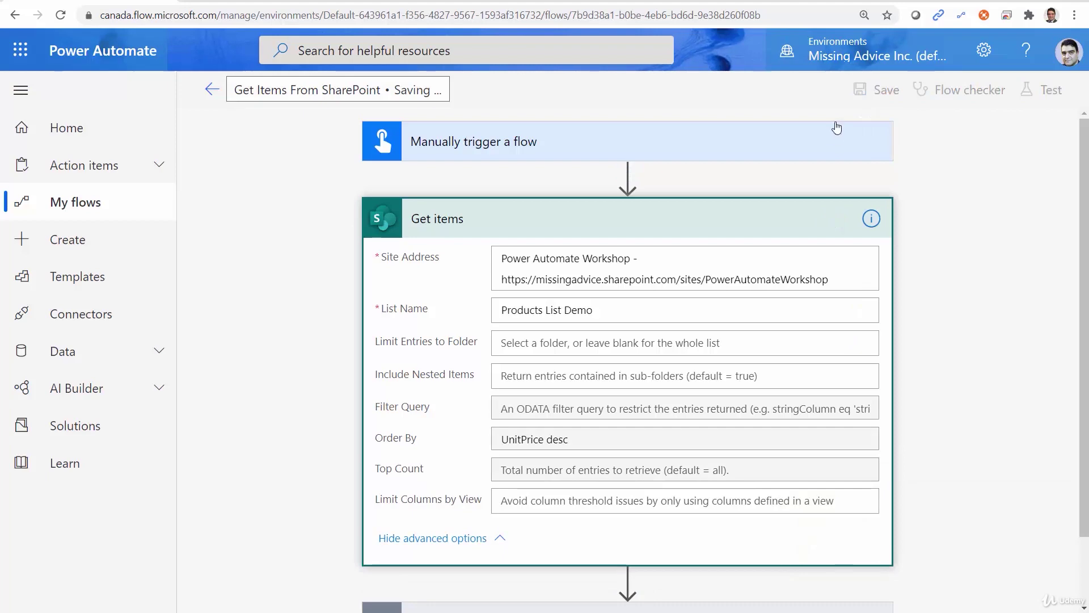
- Select and delete the twelve older Combined condition result emails in Outlook
left_click(300, 4)
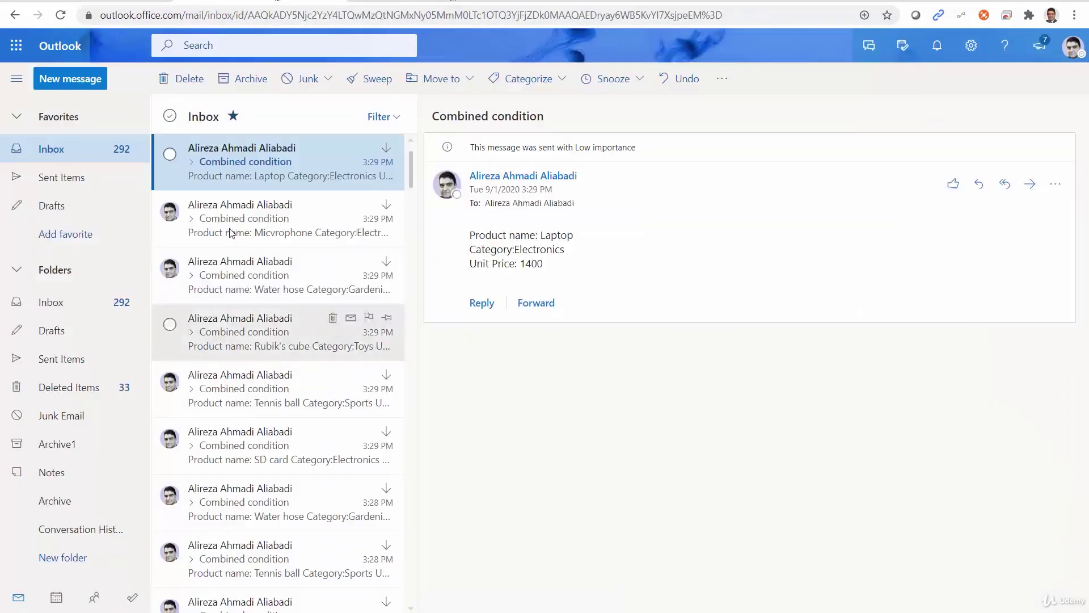
scroll(335, 460, "down", 7)
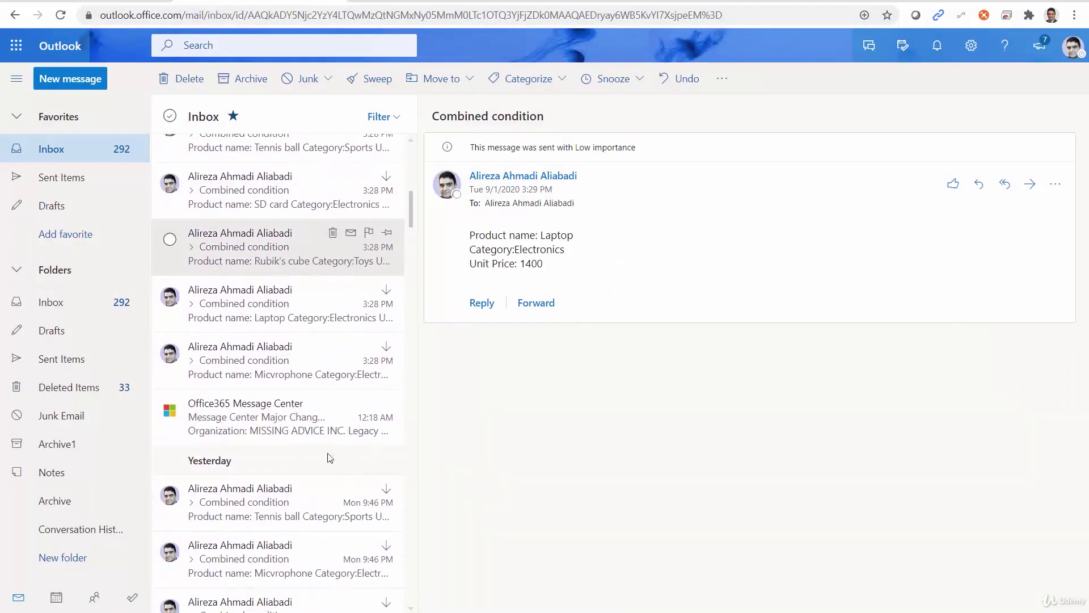
left_click(273, 376, "shift")
key("Delete")
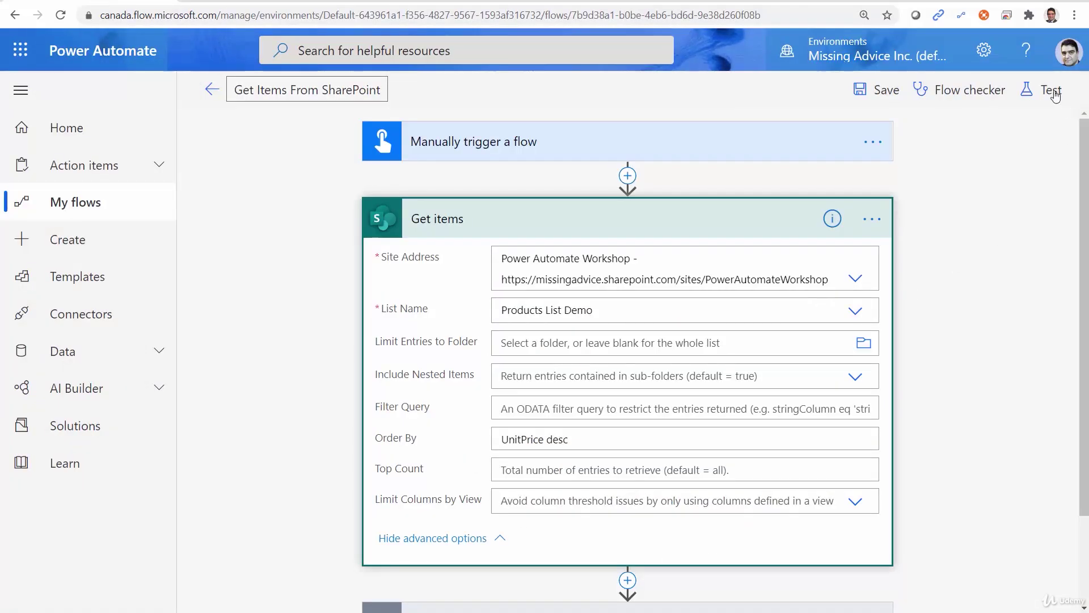
- Run a manual test of the 'UnitPrice desc' flow through to a successful finish
left_click(1052, 92)
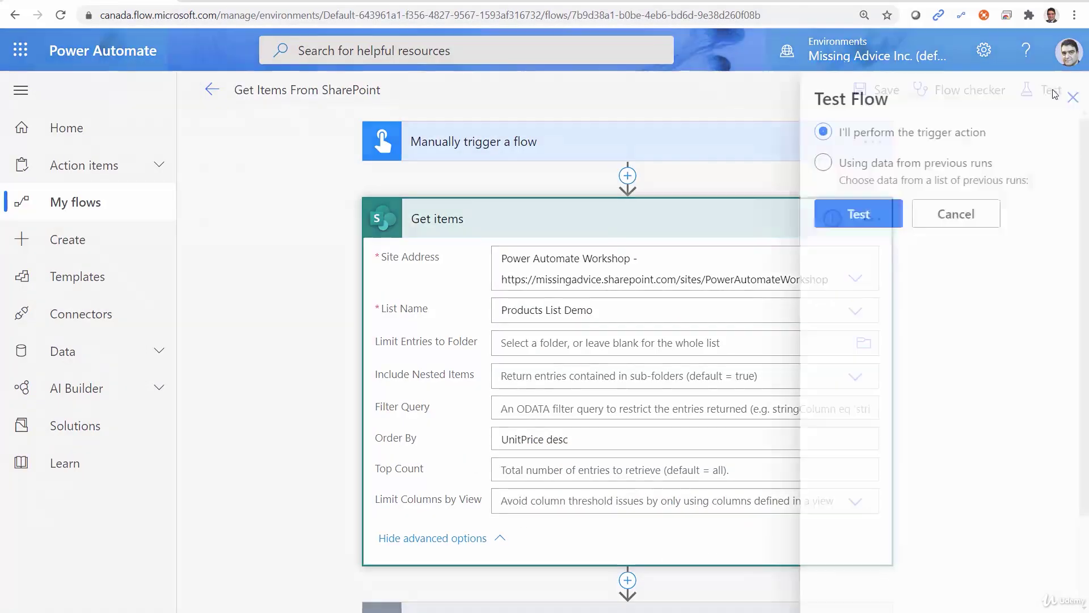
left_click(874, 213)
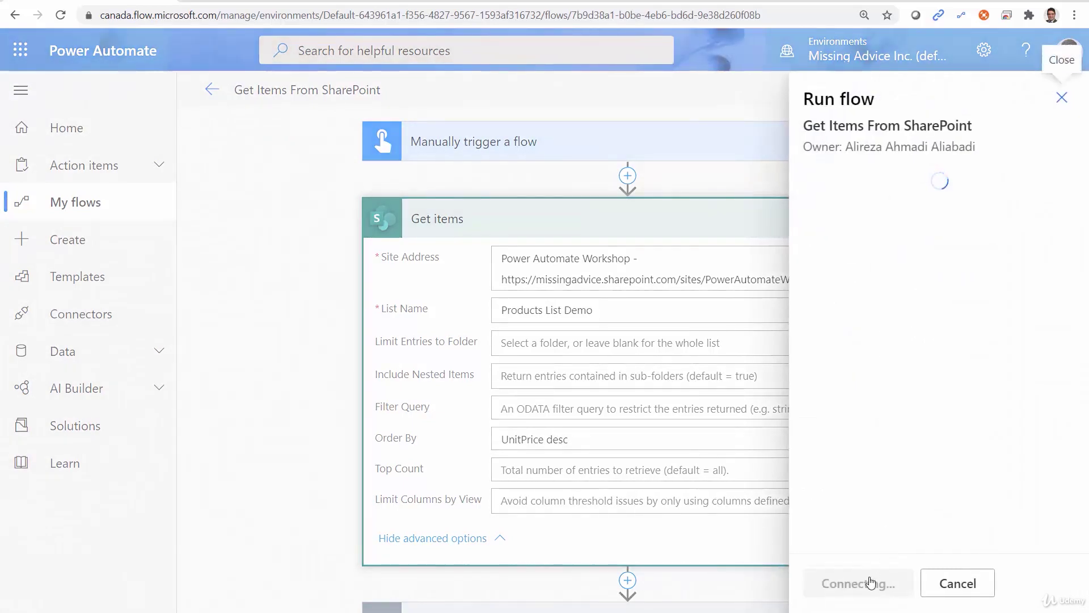
left_click(864, 584)
left_click(866, 585)
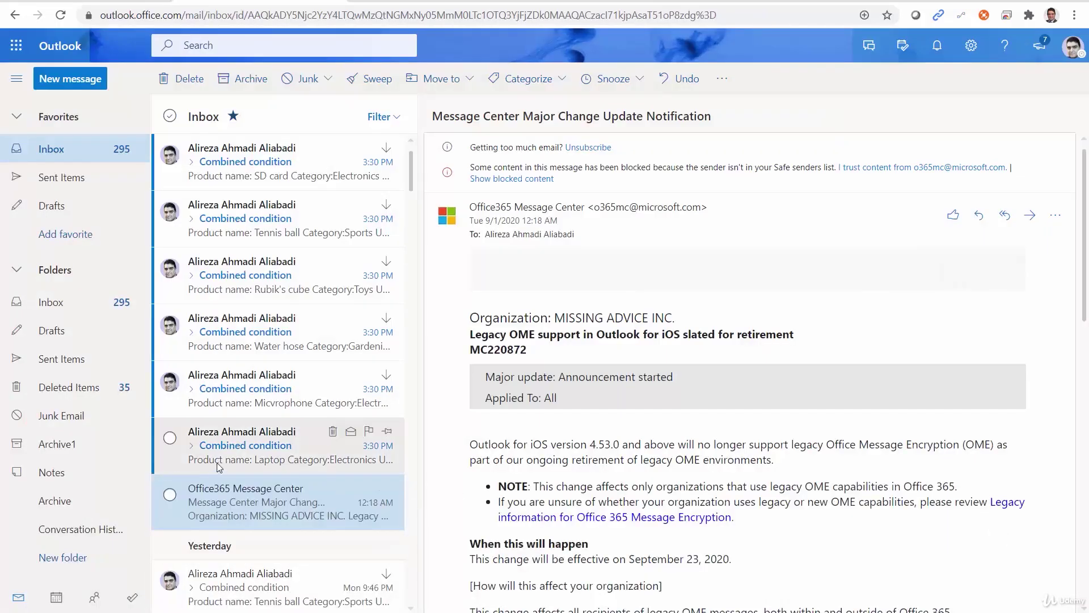
- Check the emails descend in price from Laptop to SD card, then return to the run page
left_click(219, 461)
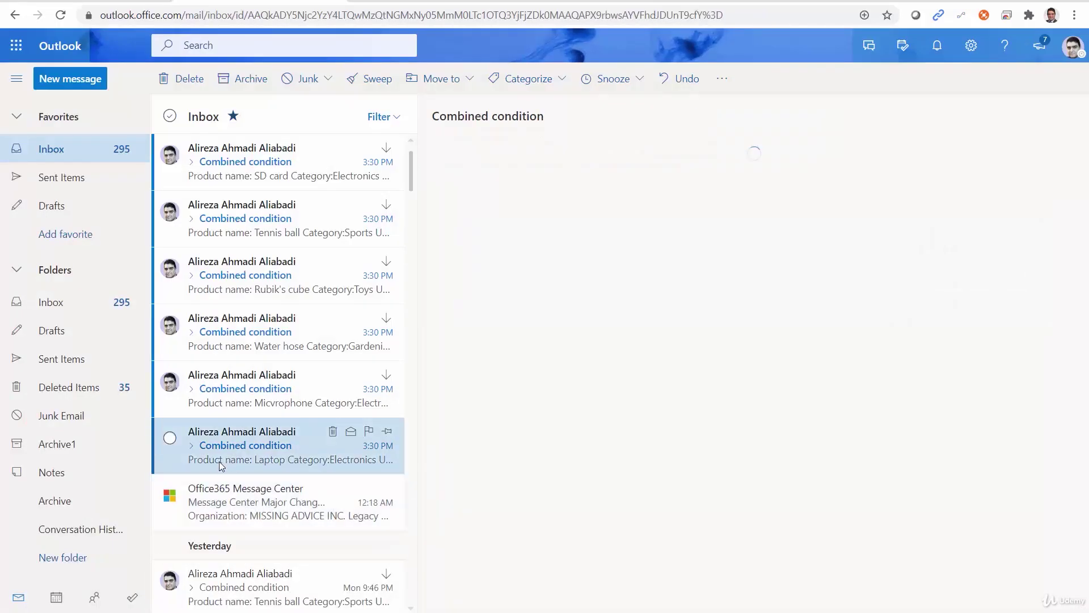
left_click(271, 403)
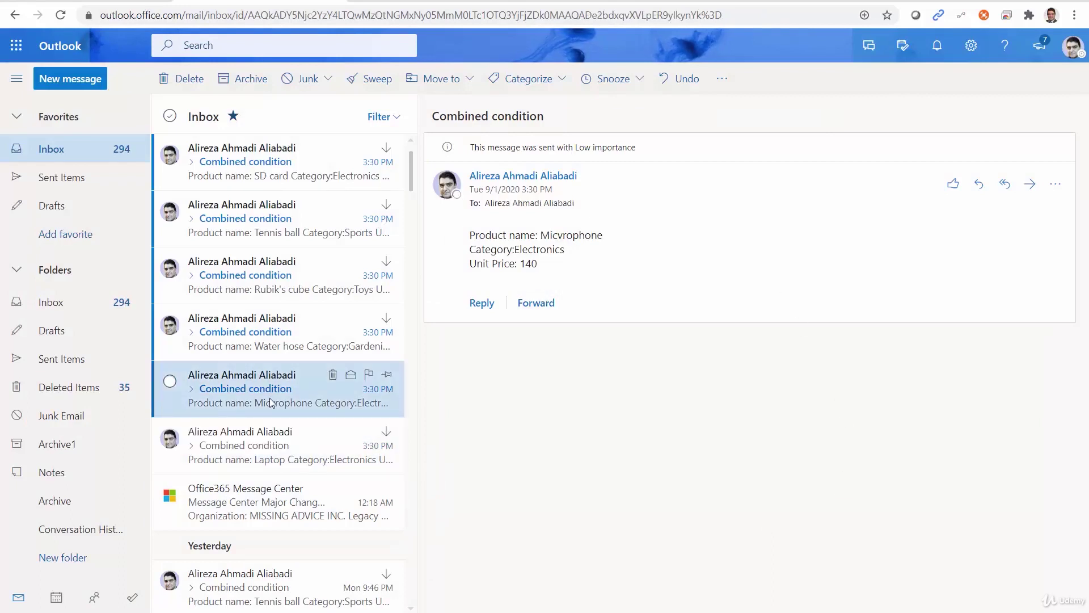
left_click(281, 339)
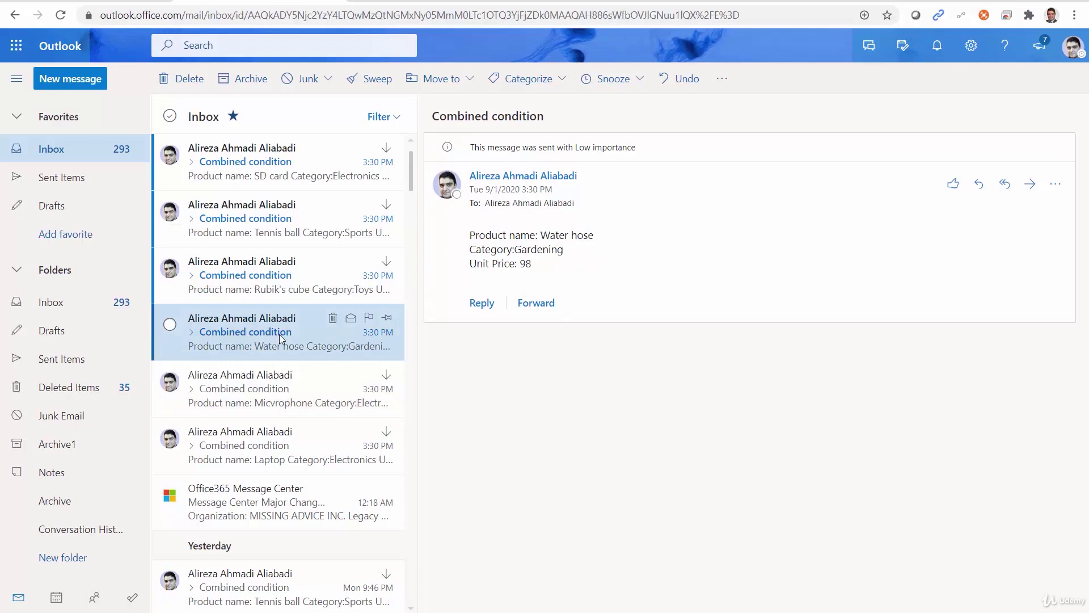
left_click(281, 289)
left_click(282, 240)
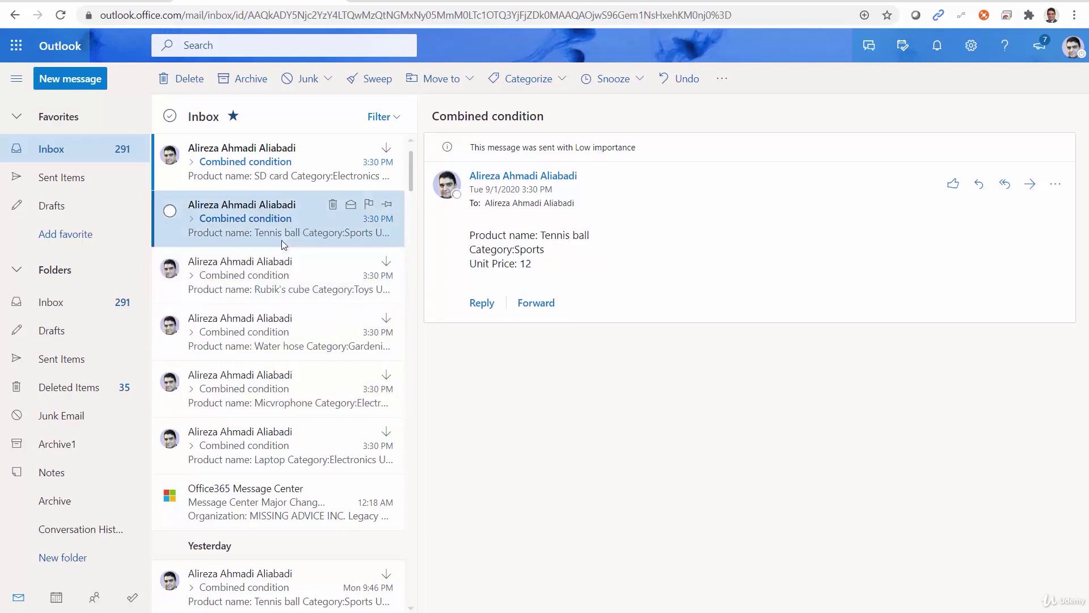
left_click(285, 176)
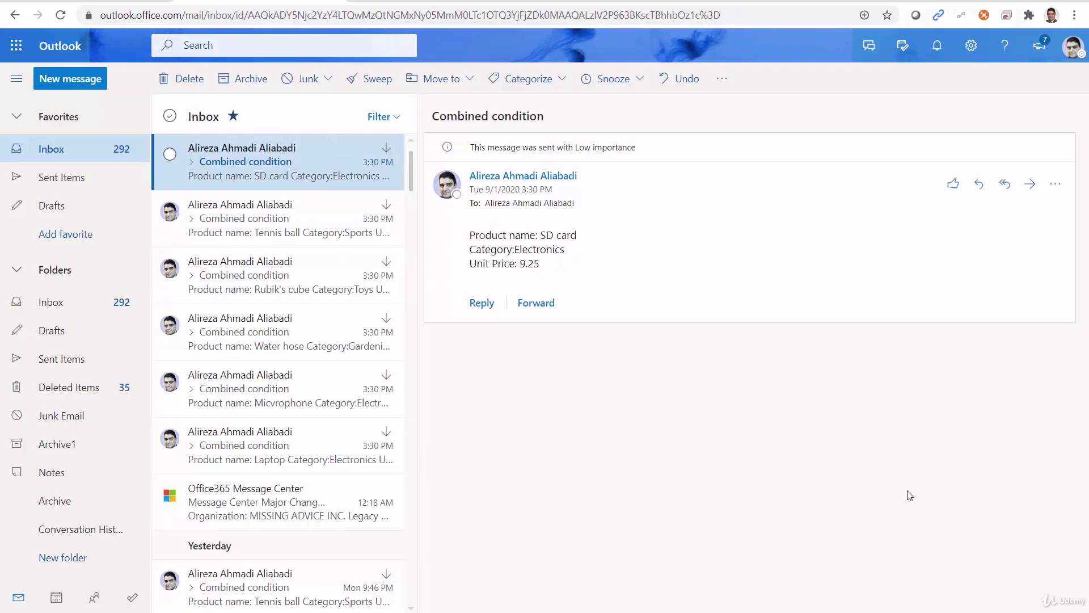
key("ctrl+Tab")
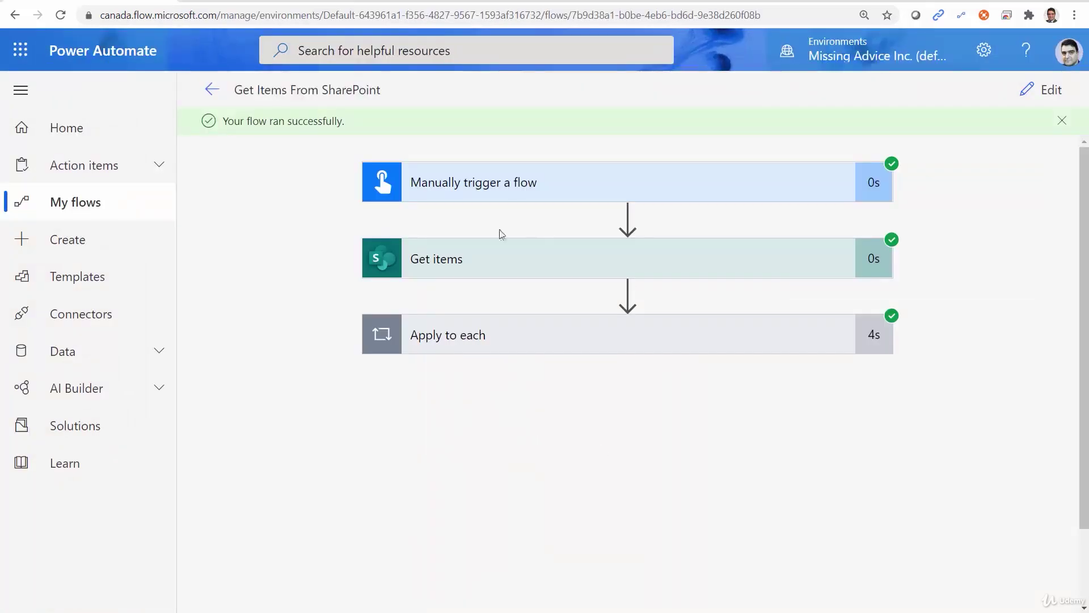